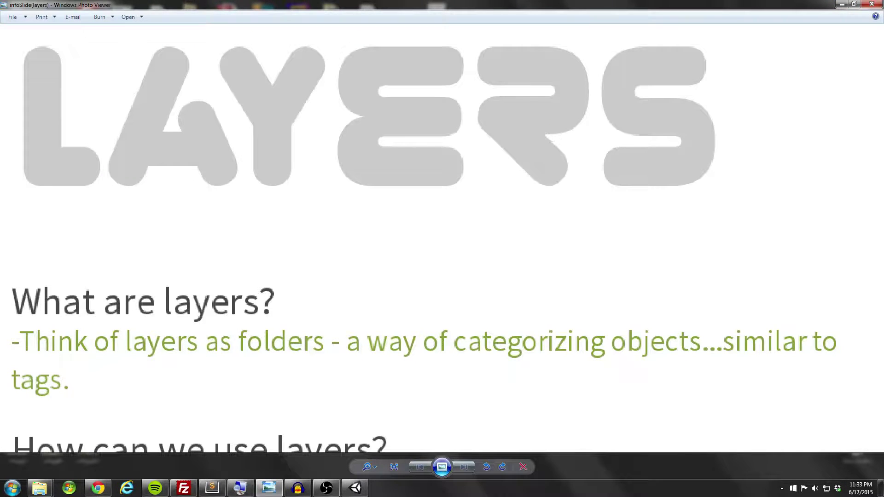
# Scroll the zoomed slide to the proximity-check and culling-mask uses of layers
pyautogui.scroll(-6, 442, 239)
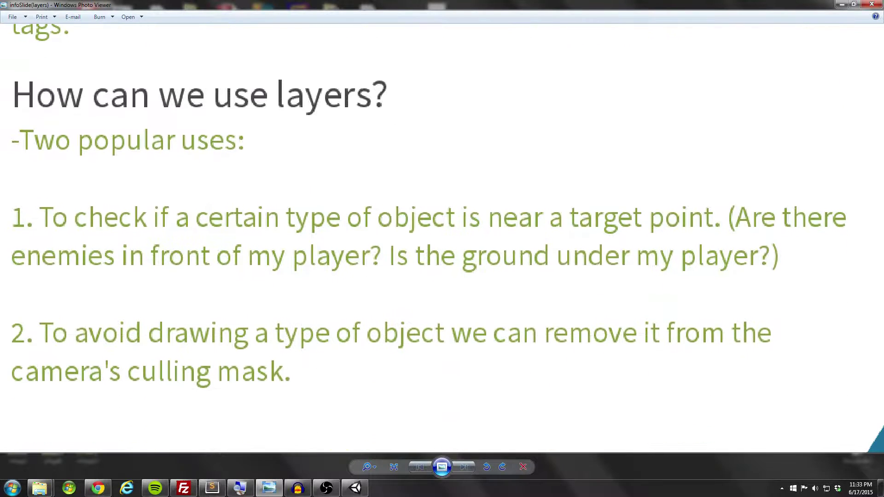
pyautogui.scroll(-2, 442, 238)
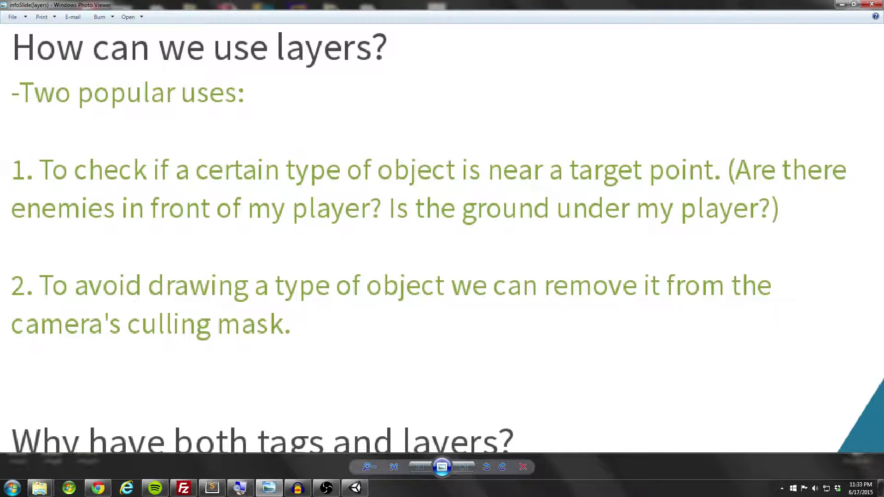
pyautogui.scroll(1, 443, 238)
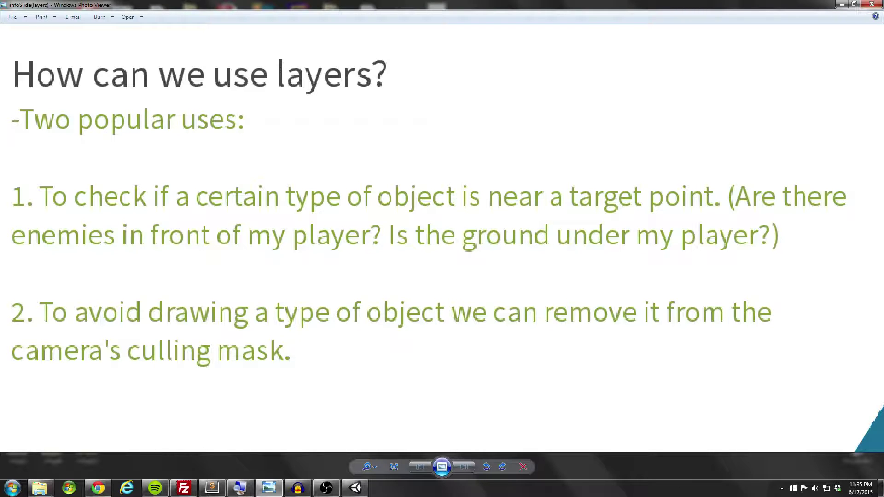
# Pan the slide between the layer definition, the two uses, and the tags-versus-layers heading
pyautogui.scroll(-5, 442, 239)
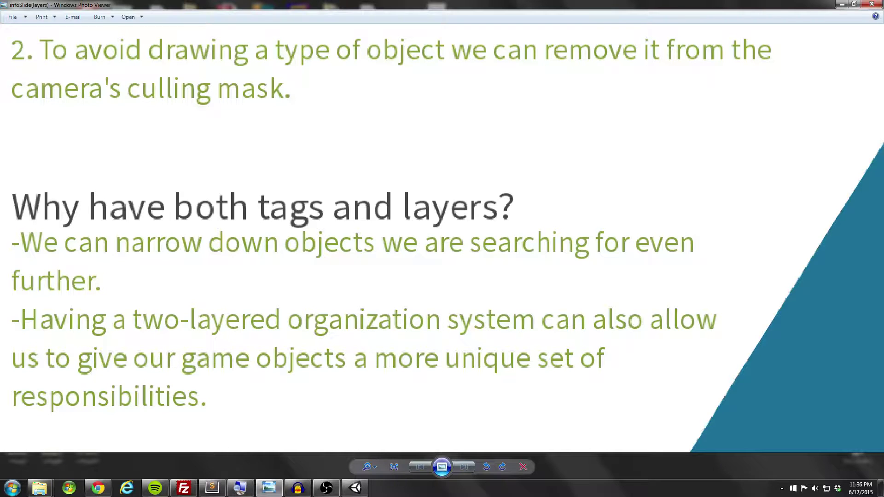
pyautogui.press('Up')
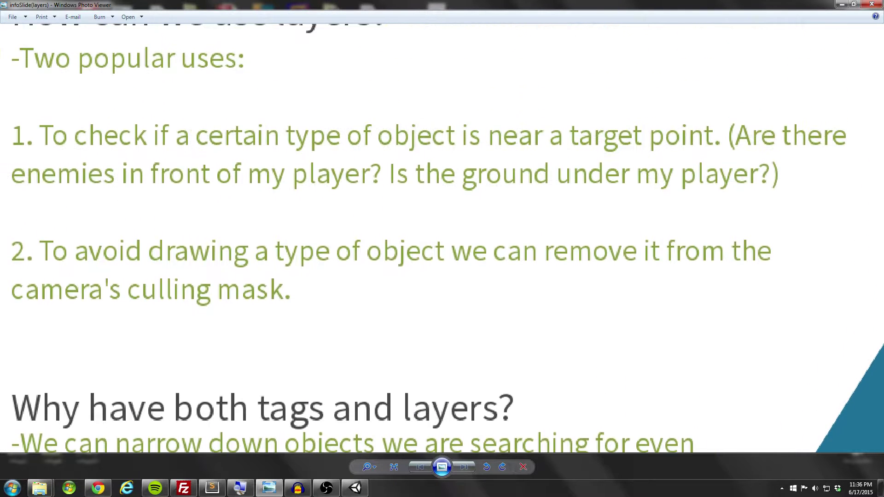
pyautogui.press('Up')
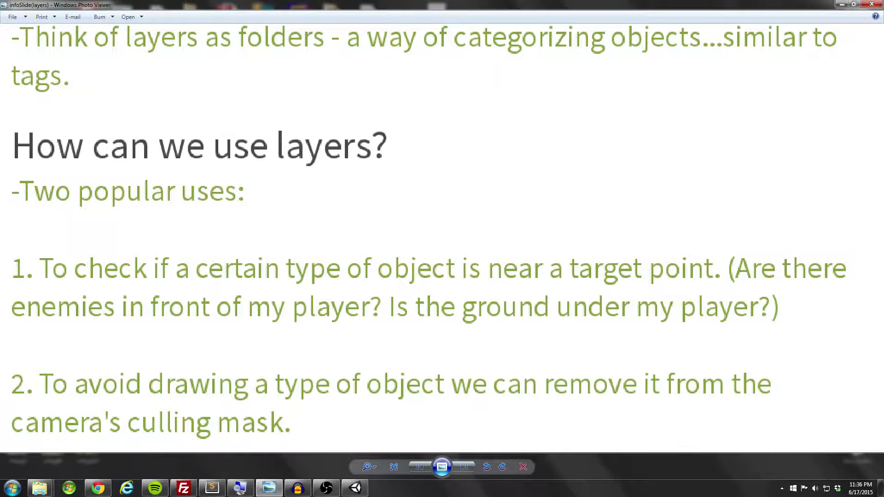
pyautogui.press('Down')
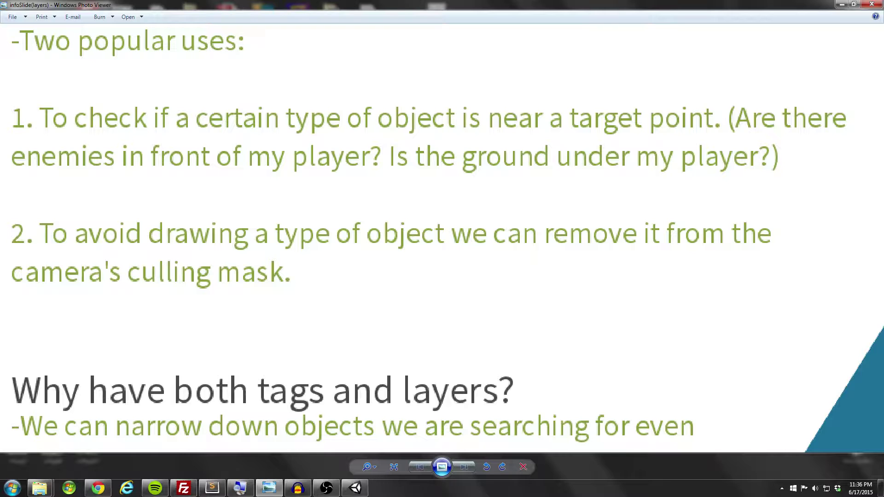
# Switch to Unity and inspect RedCube, GreenCube and YellowCube in turn
pyautogui.click(355, 487)
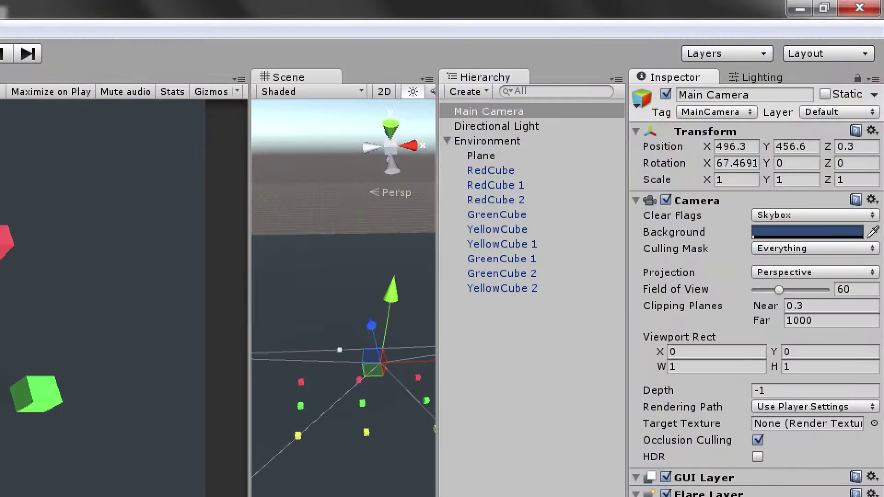
pyautogui.click(491, 171)
pyautogui.click(497, 215)
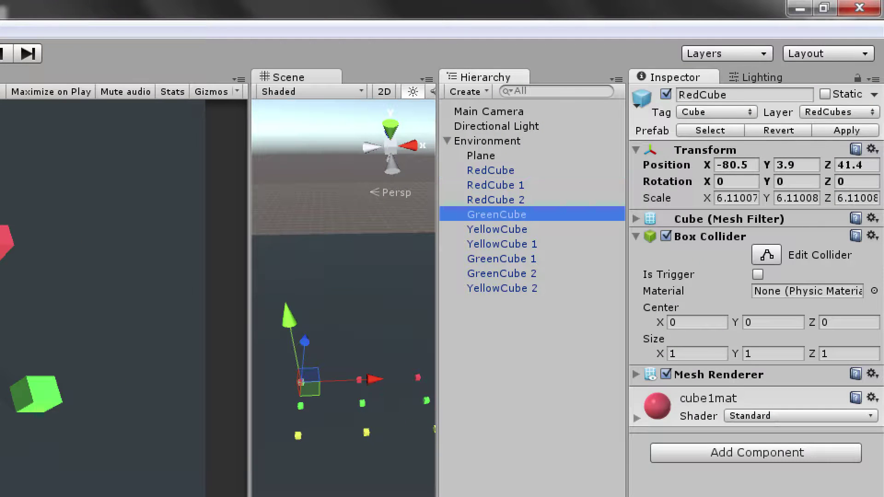
pyautogui.click(497, 230)
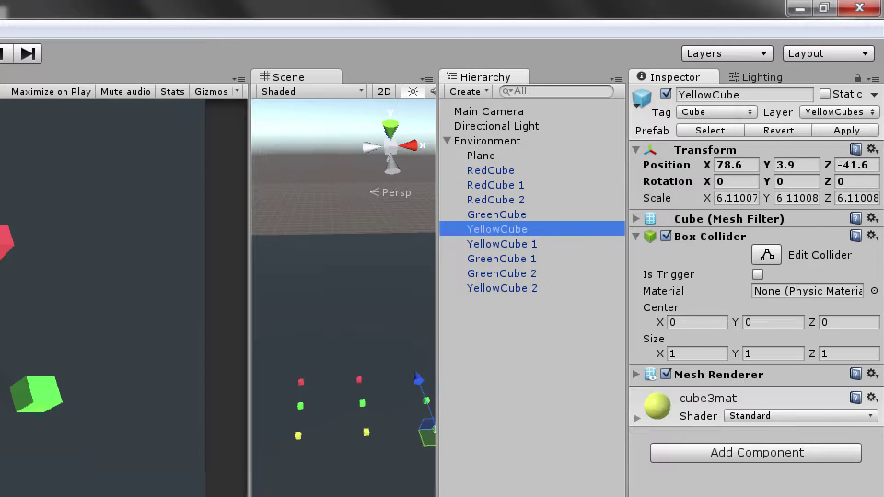
# Check YellowCube's Tag and Layer dropdowns, ending on its list of layers
pyautogui.click(839, 112)
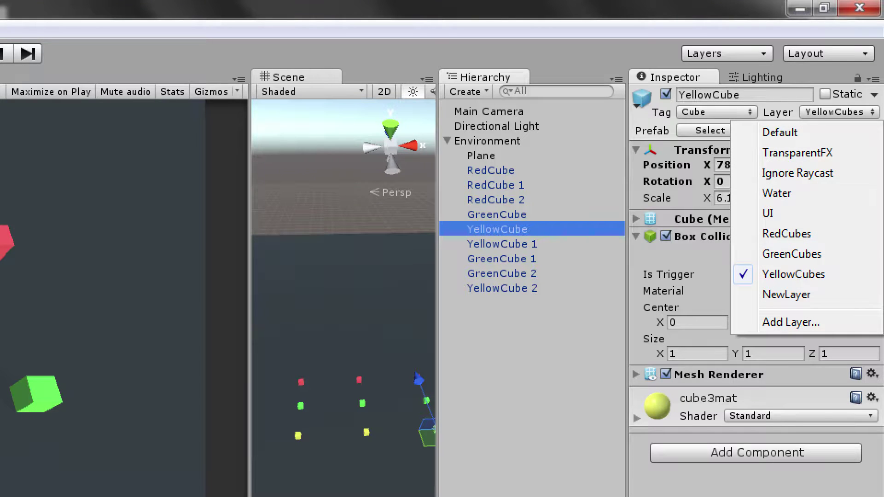
pyautogui.click(716, 112)
pyautogui.click(839, 112)
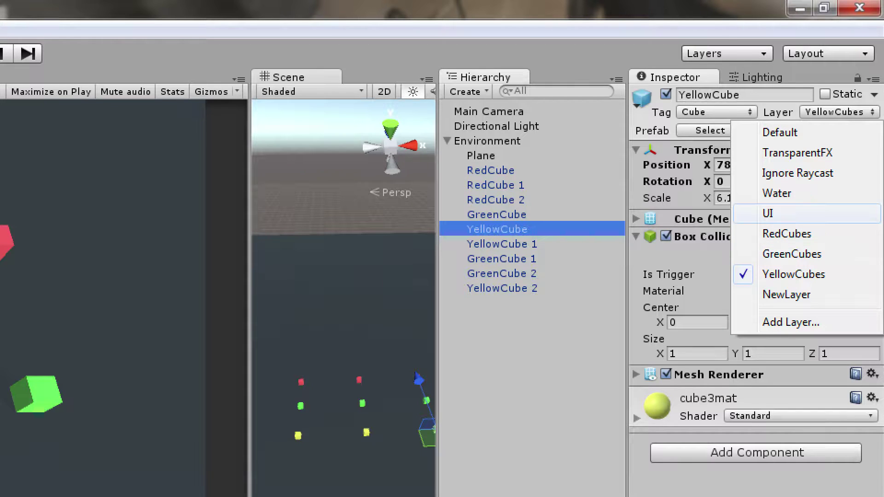
# Rename User Layer 11 from NewLayer to OrangeCubes
pyautogui.click(791, 322)
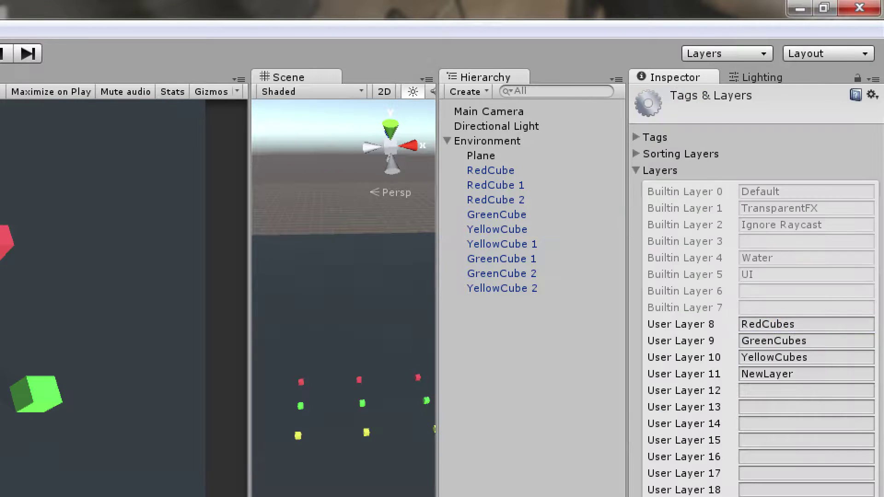
pyautogui.click(794, 374)
pyautogui.moveTo(794, 374); pyautogui.dragTo(740, 374)
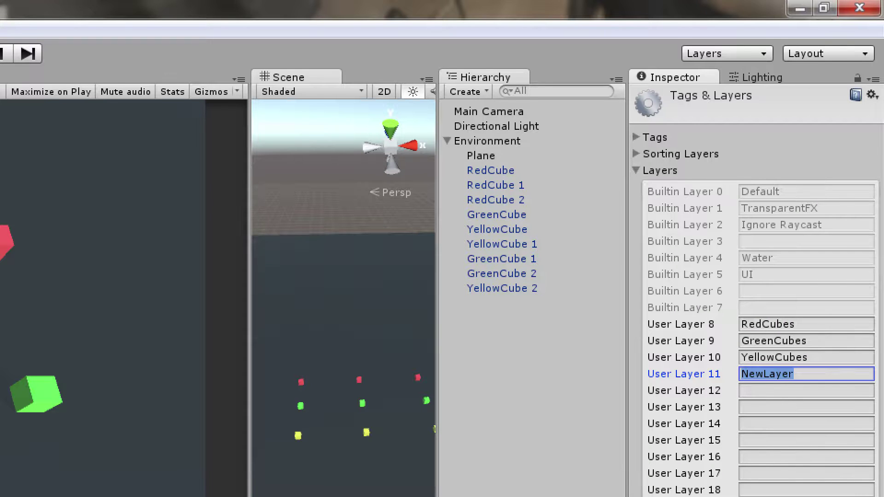
pyautogui.press('BackSpace')
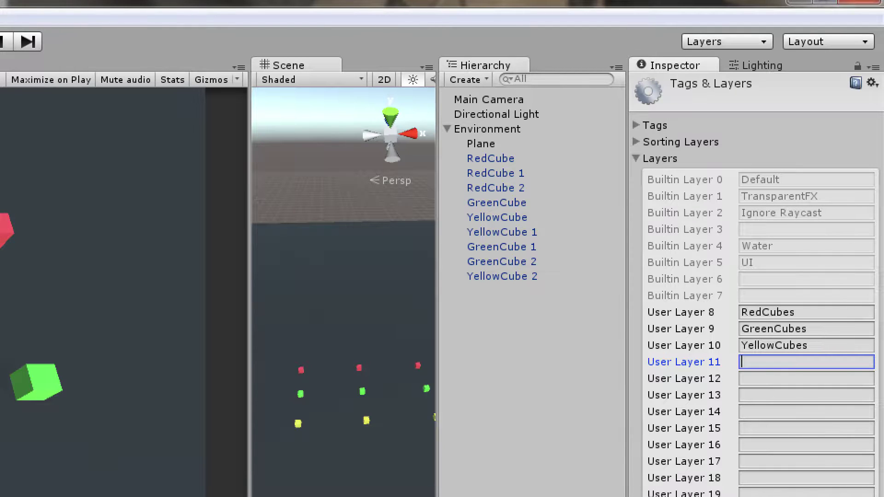
pyautogui.write('OrangeCubes')
# Put RedCube 1 on the OrangeCubes layer
pyautogui.click(488, 100)
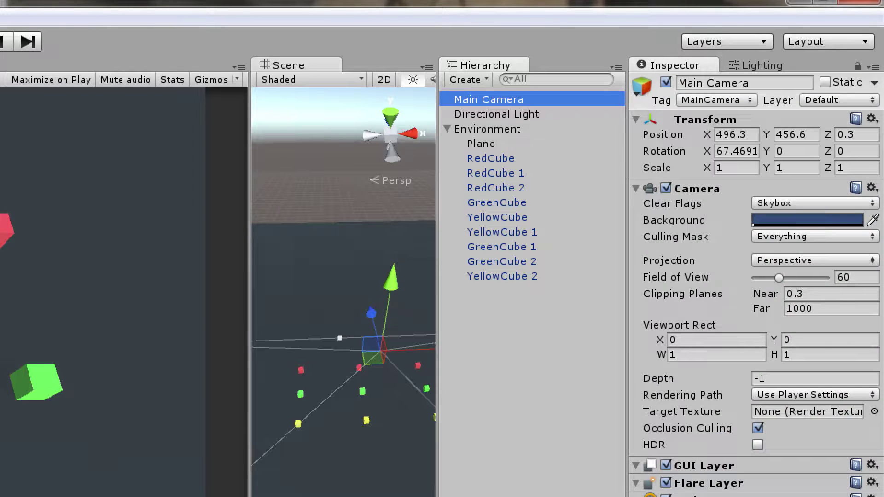
pyautogui.click(496, 173)
pyautogui.click(839, 100)
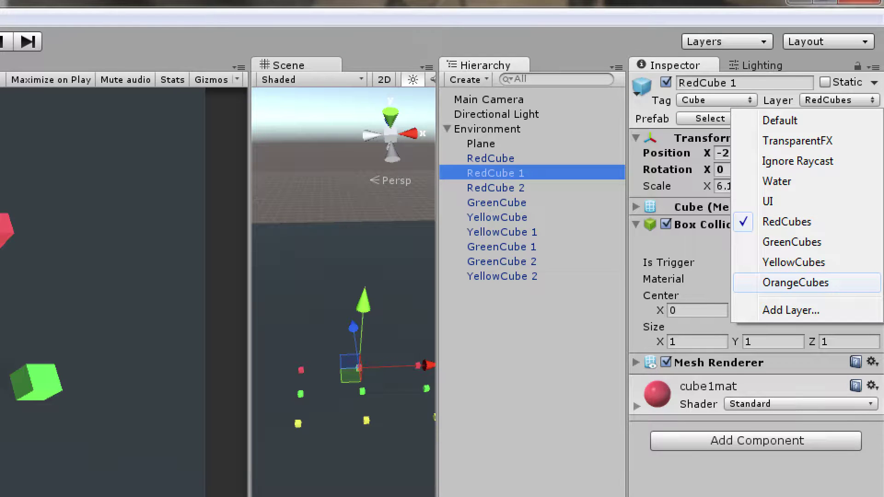
pyautogui.click(796, 283)
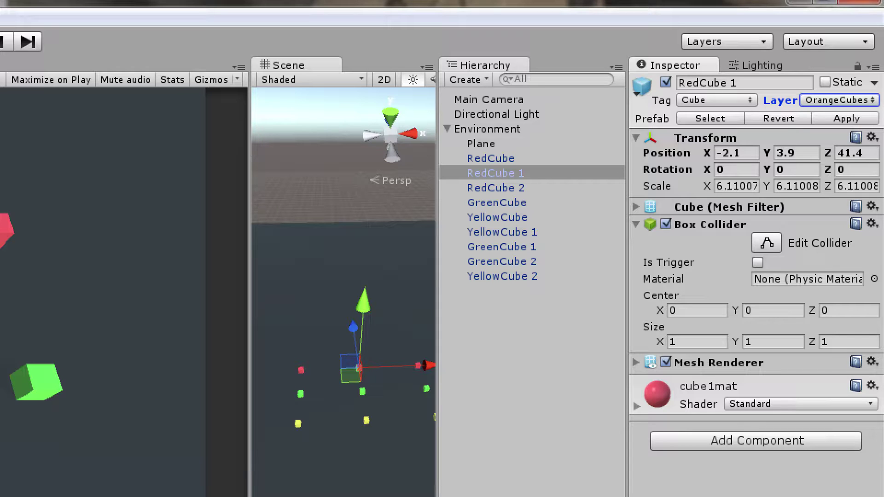
pyautogui.click(488, 100)
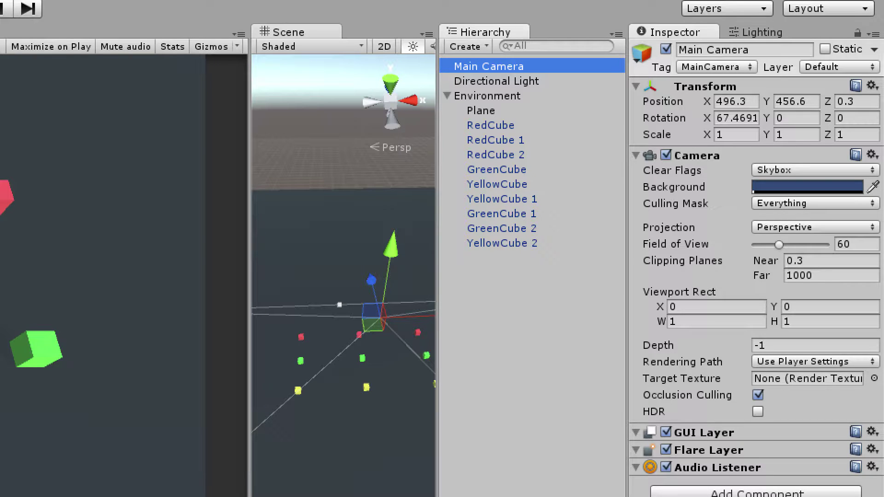
# Try the Main Camera's Culling Mask set to Nothing, then back to Everything
pyautogui.click(816, 203)
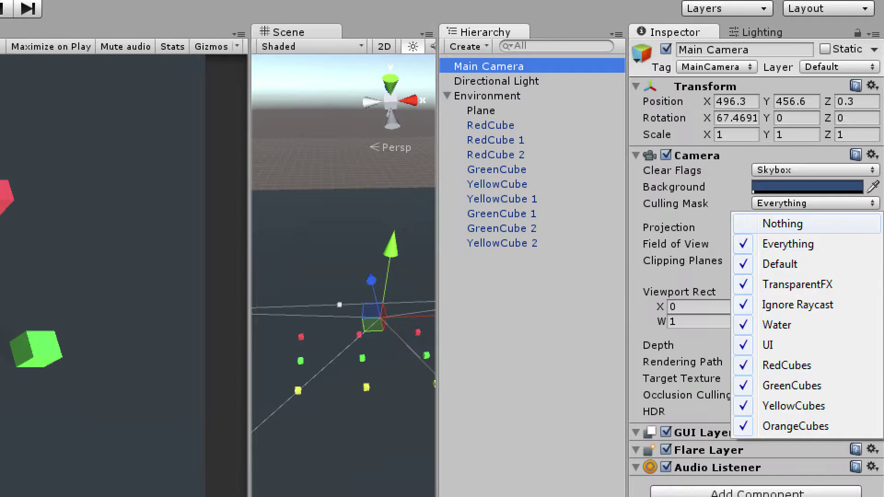
pyautogui.click(783, 224)
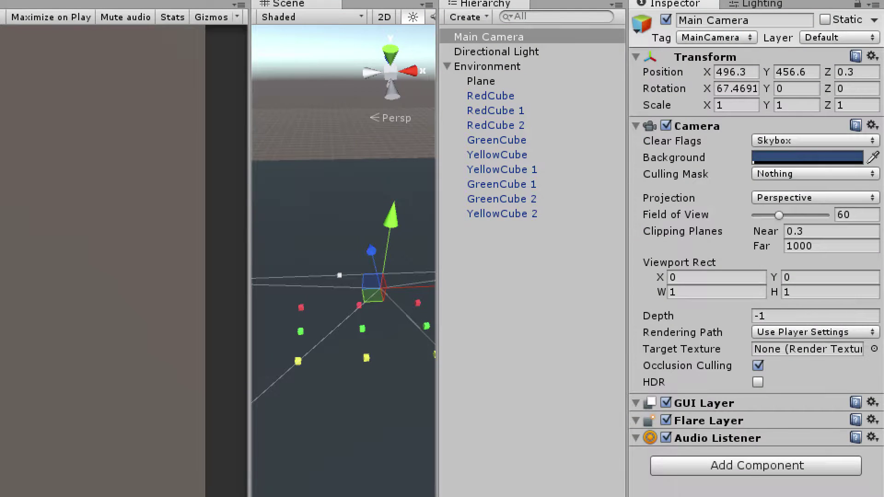
pyautogui.click(813, 174)
pyautogui.click(788, 214)
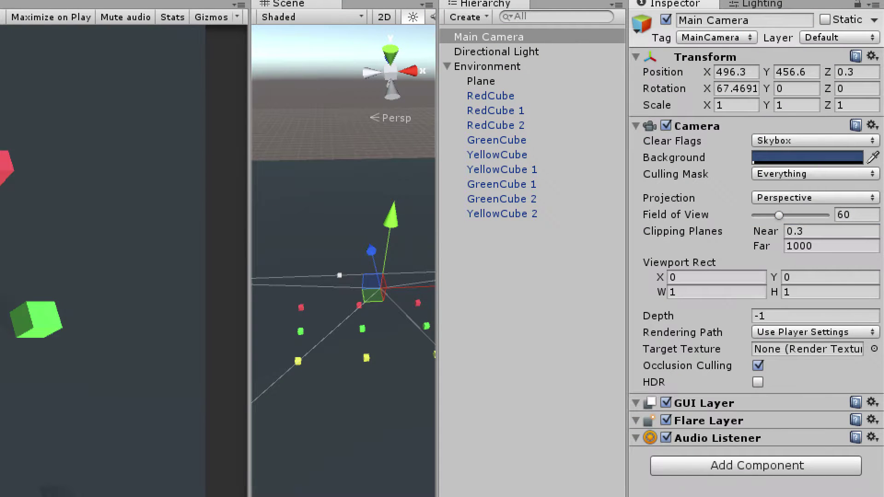
# Exclude RedCubes from the camera's culling mask and check RedCube 1's layer
pyautogui.click(813, 174)
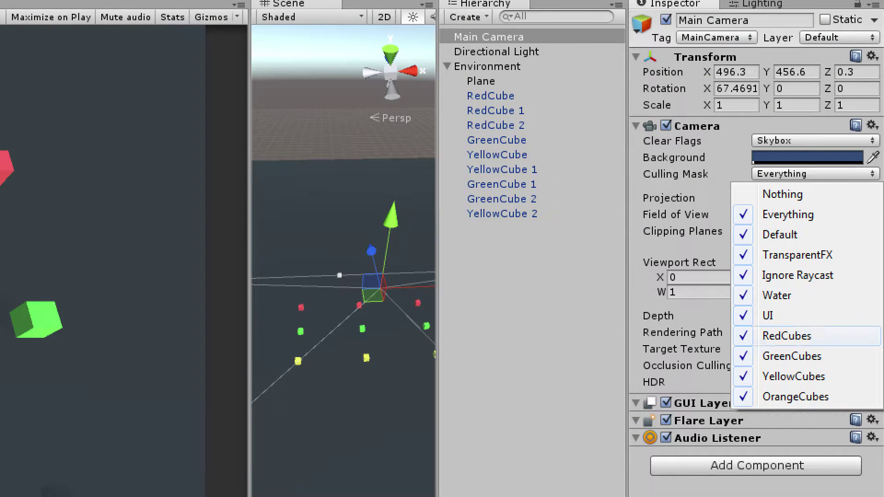
pyautogui.click(787, 336)
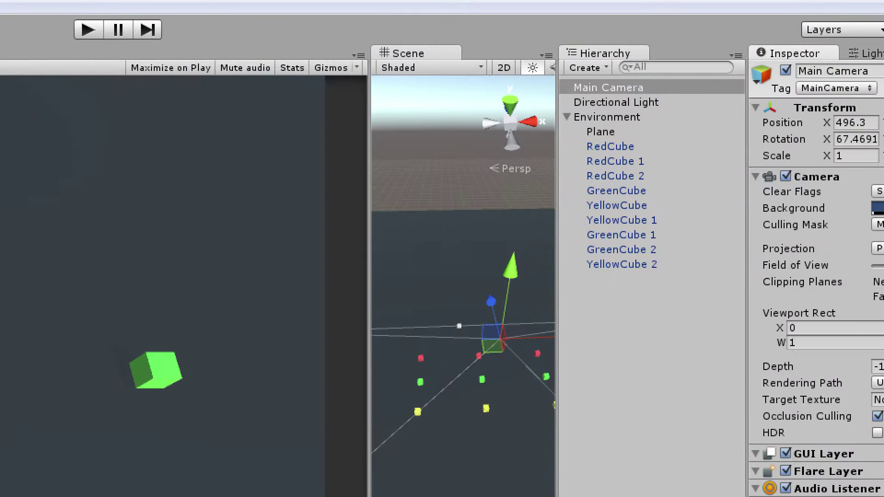
pyautogui.click(615, 161)
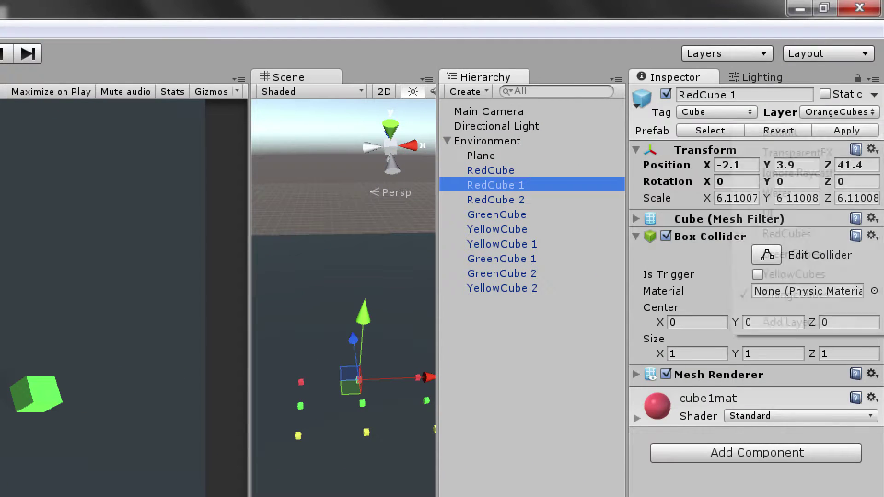
pyautogui.click(839, 112)
pyautogui.click(787, 233)
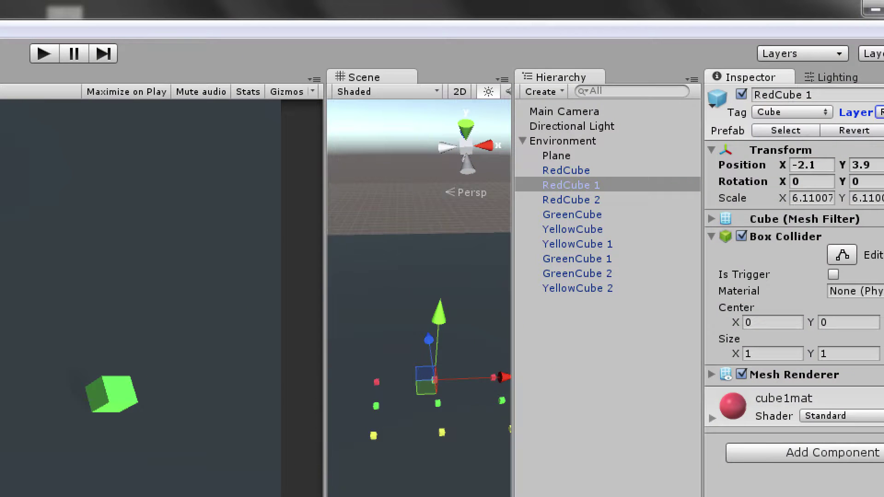
# Exclude YellowCubes from the Main Camera's culling mask, also toggling GreenCubes
pyautogui.click(564, 111)
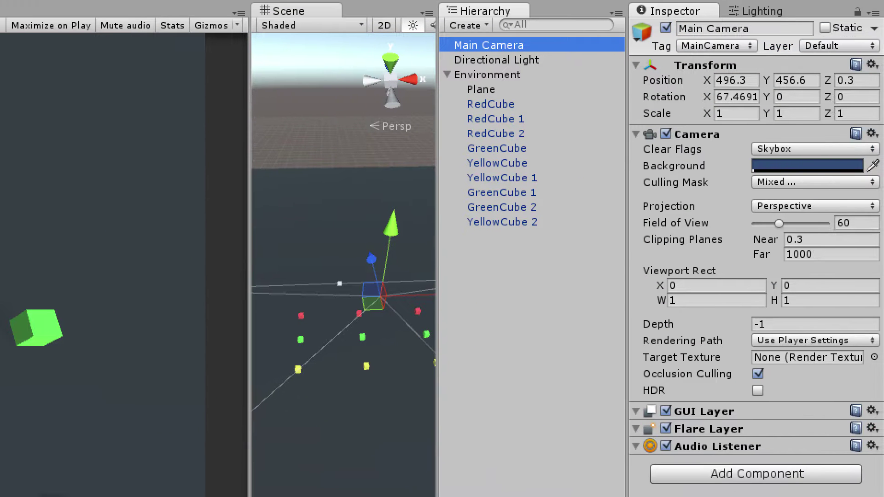
pyautogui.click(816, 182)
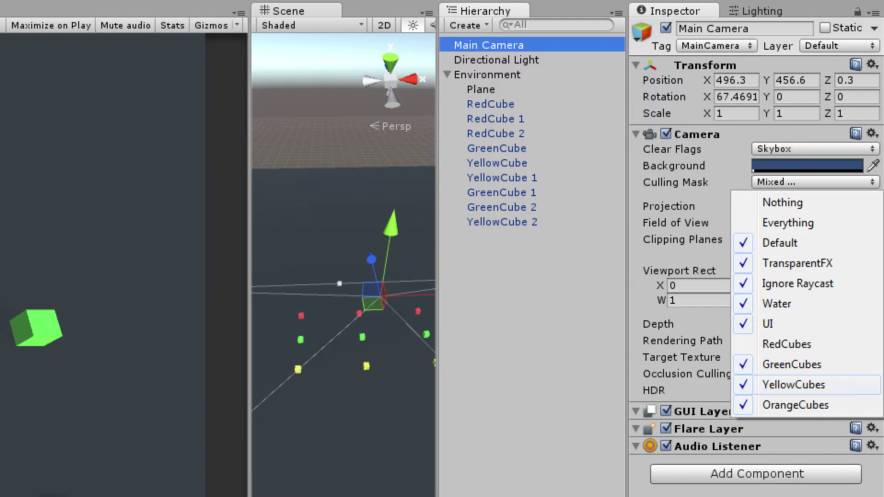
pyautogui.click(794, 385)
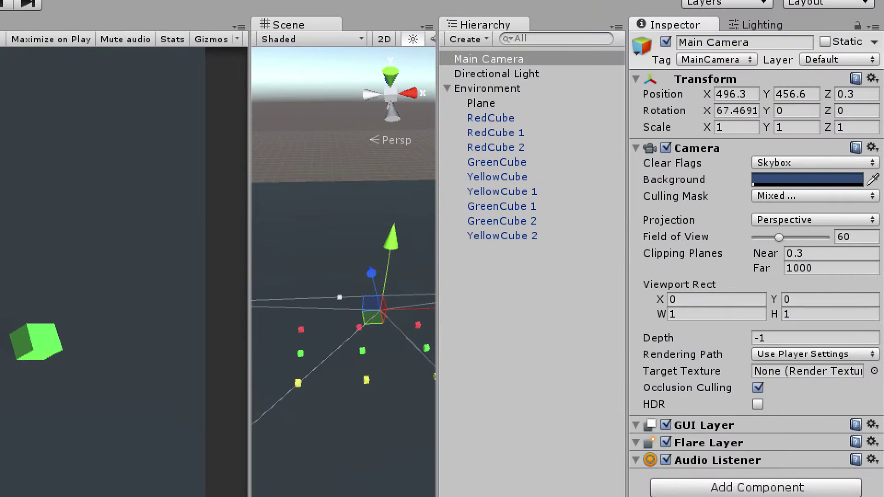
pyautogui.click(815, 196)
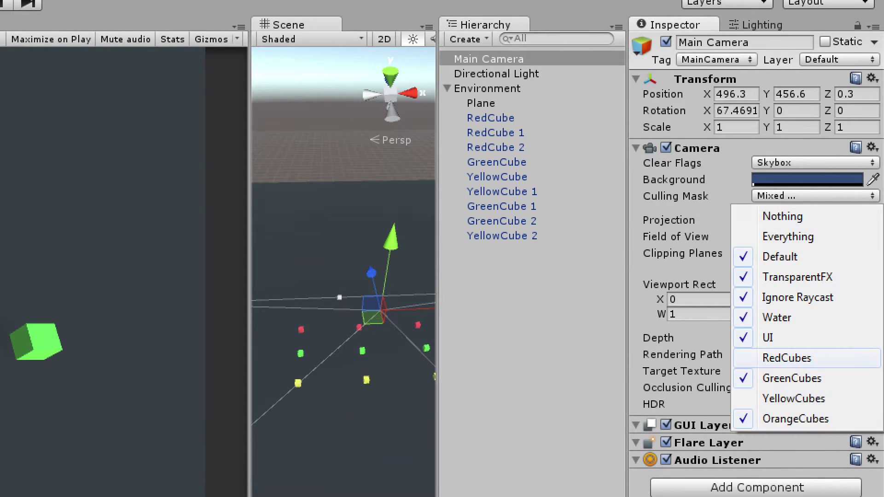
pyautogui.click(792, 375)
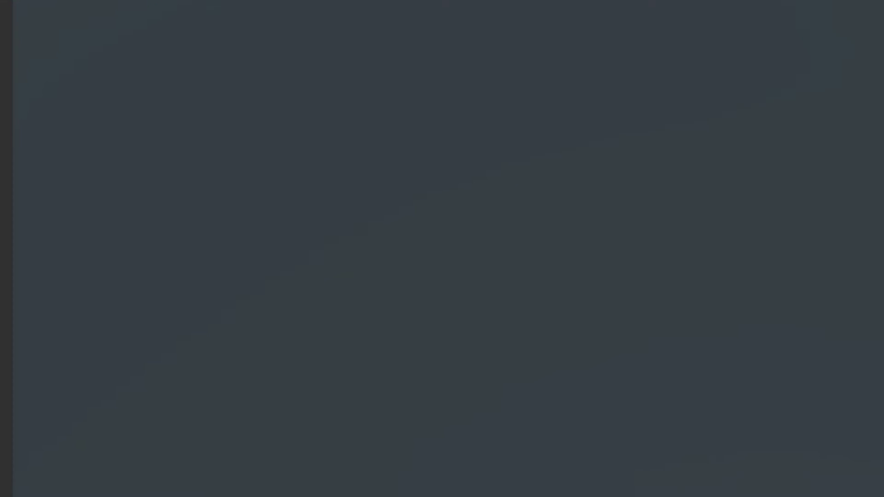